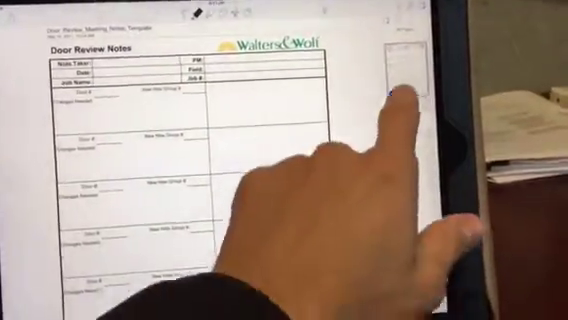
# Copy the Door Review Notes template page from its thumbnail menu.
pyautogui.click(410, 78)
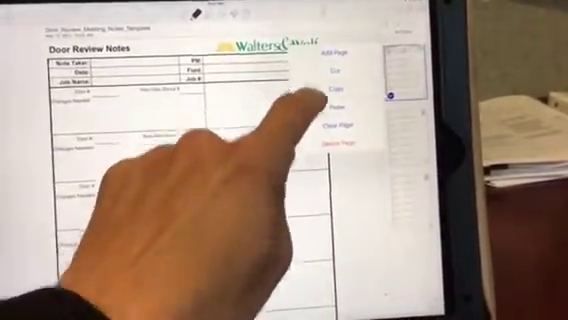
pyautogui.click(330, 72)
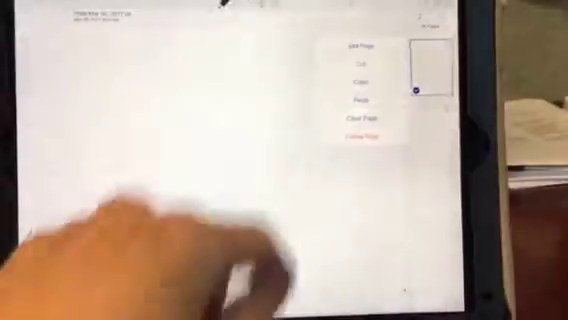
# Paste the copied Door Review Notes page into Note Mar 30, 2017 (2).
pyautogui.click(200, 200)
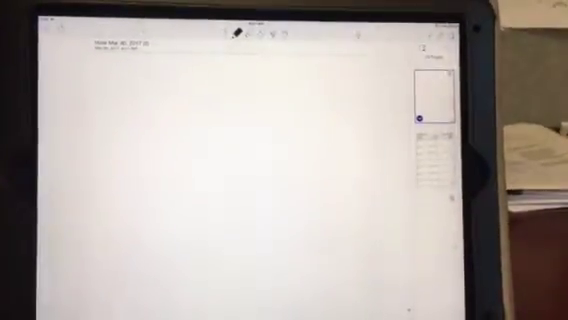